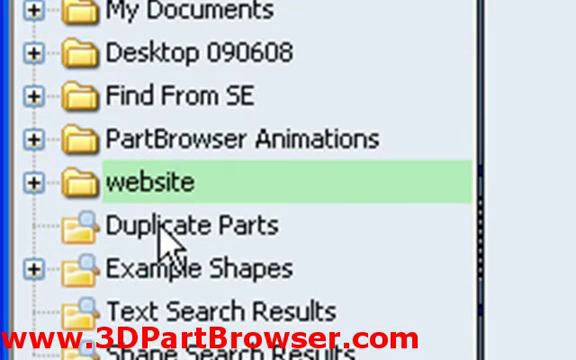
# Show the Duplicate Parts results from the Folders tree to start the duplicate search.
pyautogui.click(158, 226)
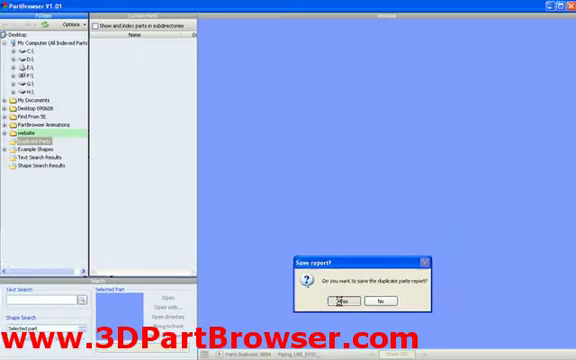
# Save the duplicate parts report as 'duplicates' on the Desktop.
pyautogui.click(342, 300)
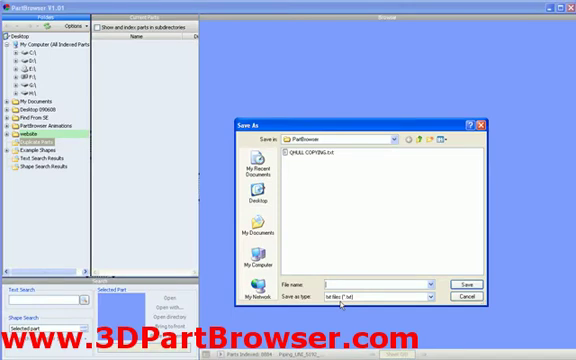
pyautogui.write('dupl')
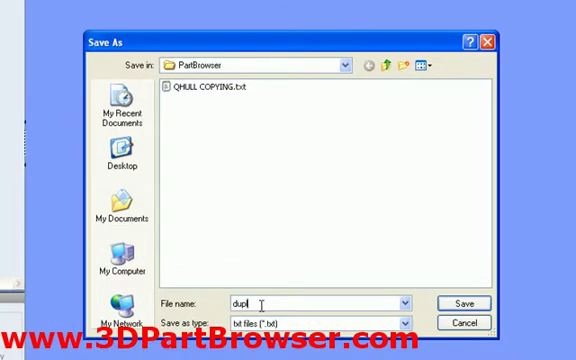
pyautogui.write('icates')
pyautogui.click(345, 65)
pyautogui.click(320, 92)
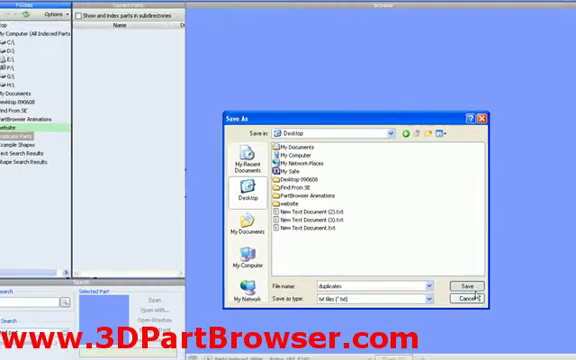
pyautogui.click(474, 297)
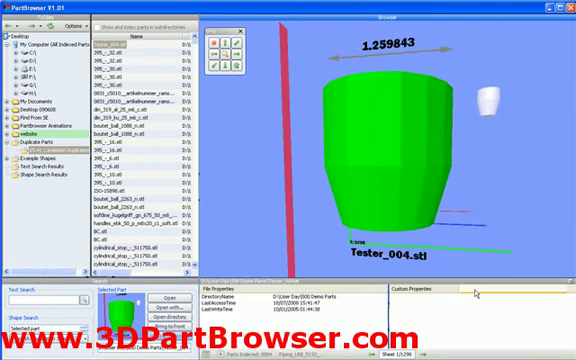
# Zoom out the 3D thumbnails and step through parts from 395_-_32.stl to din_319_lu_25_m6_c.stl.
pyautogui.moveTo(393, 172); pyautogui.dragTo(385, 125)
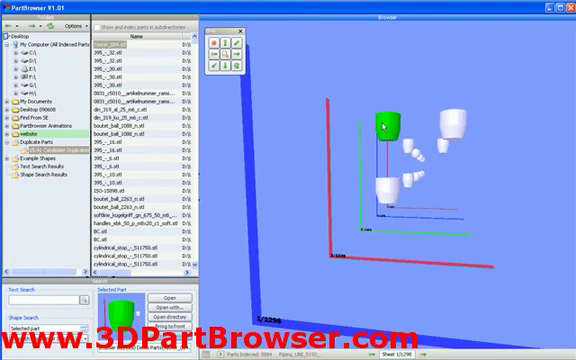
pyautogui.press('Down')
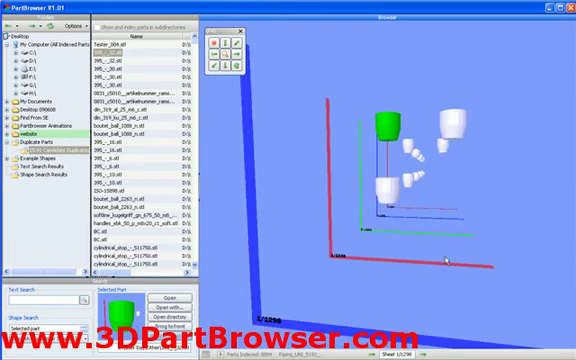
pyautogui.press('Down')
pyautogui.press('Down')
pyautogui.press('Down')
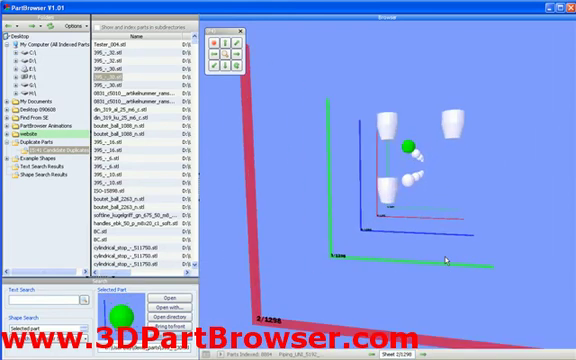
pyautogui.press('Down')
pyautogui.press('Down')
pyautogui.press('Down')
pyautogui.press('Down')
pyautogui.press('Down')
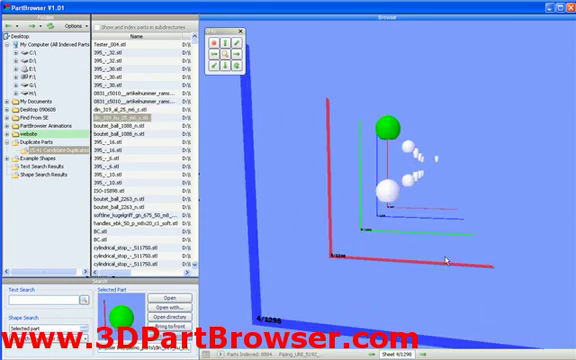
pyautogui.press('Down')
pyautogui.press('Down')
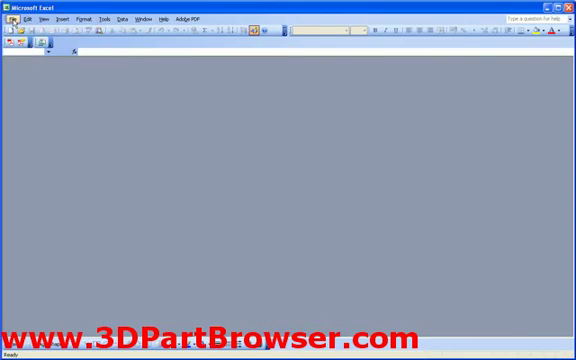
# In Excel, open duplicates.txt from the Desktop.
pyautogui.click(13, 19)
pyautogui.click(21, 28)
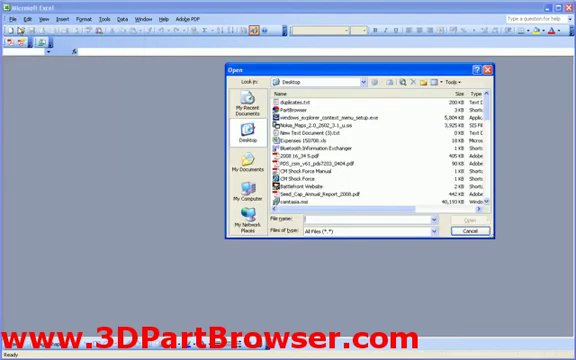
pyautogui.click(294, 103)
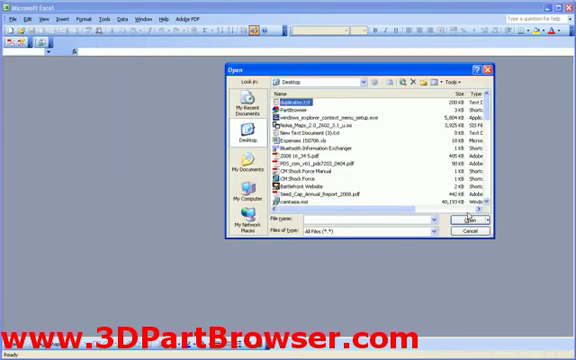
# Import duplicates.txt as delimited text and continue to the delimiter settings.
pyautogui.click(469, 219)
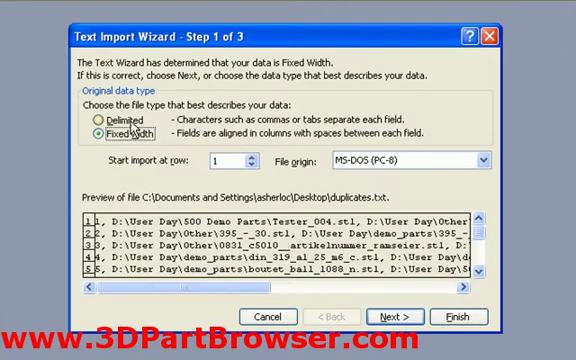
pyautogui.click(100, 120)
pyautogui.click(418, 330)
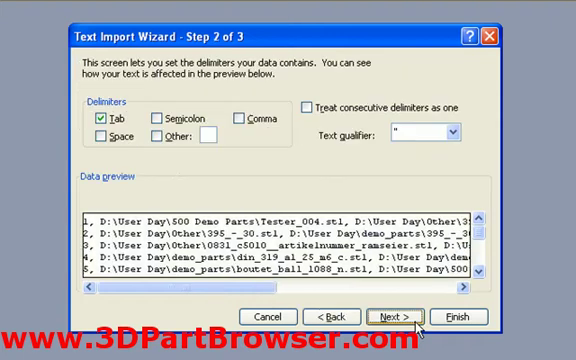